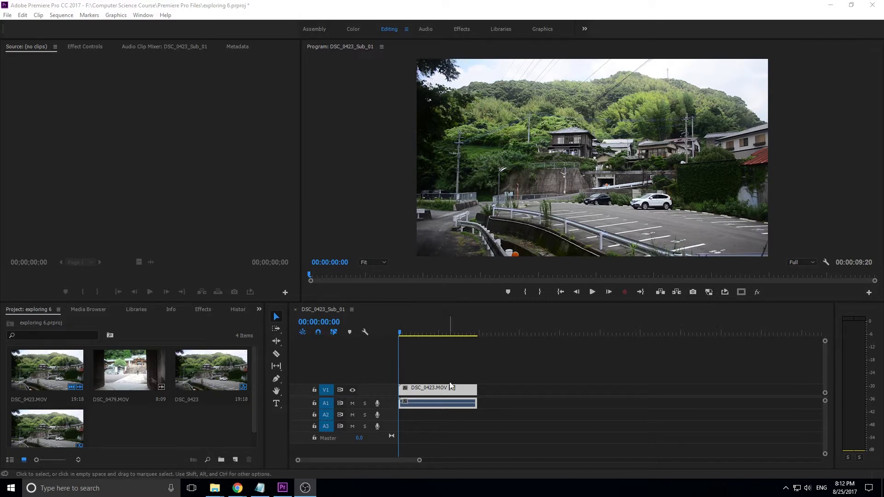
Expand the V1 and A1 tracks so the clip's thumbnail and audio waveform are displayed.
mouse_move(376, 384)
left_mouse_down()
mouse_move(377, 363)
mouse_move(381, 380)
left_mouse_up()
double_click(378, 383)
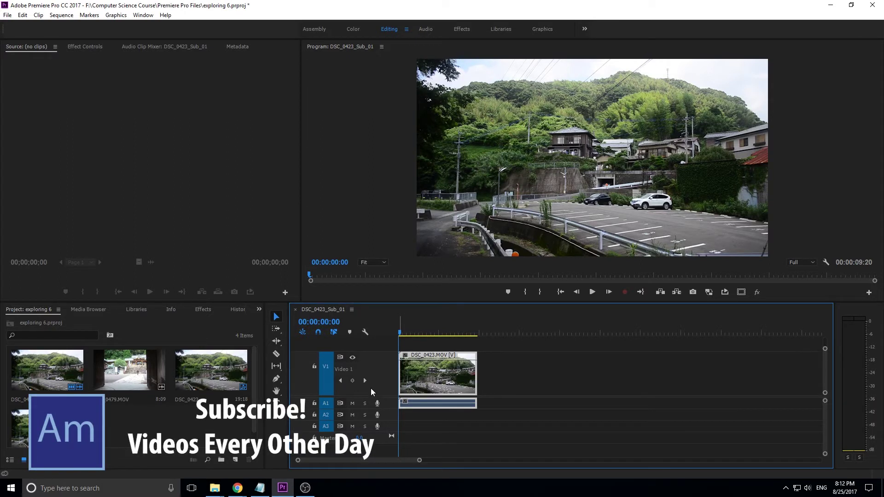
double_click(321, 409)
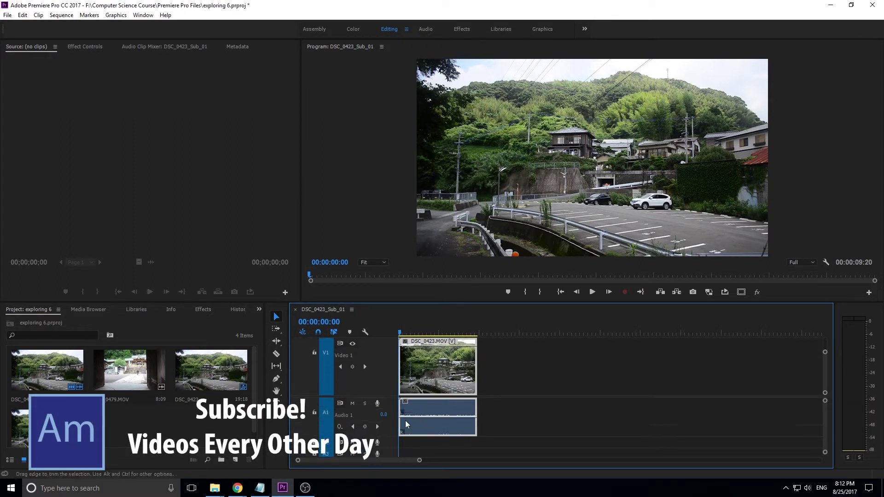
Shrink the V1 and A1 tracks in the timeline to their minimum height.
double_click(336, 413)
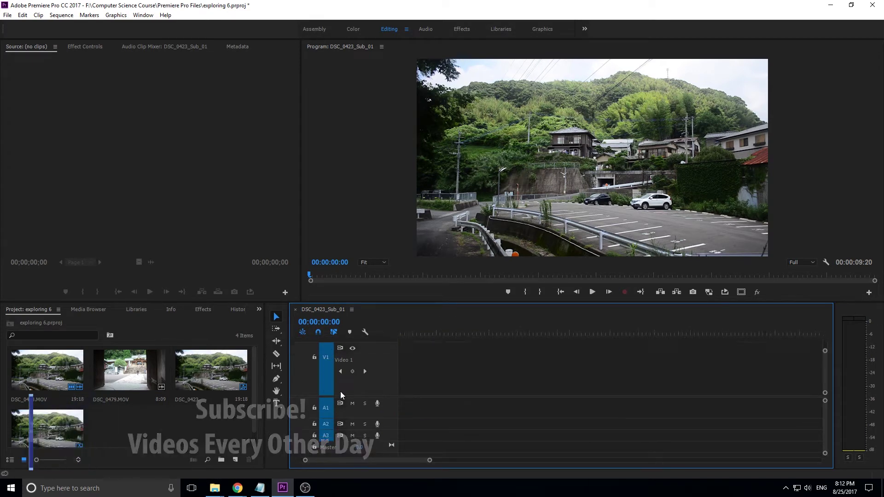
left_click_drag(383, 459, 375, 459)
scroll(325, 383, "down", 4)
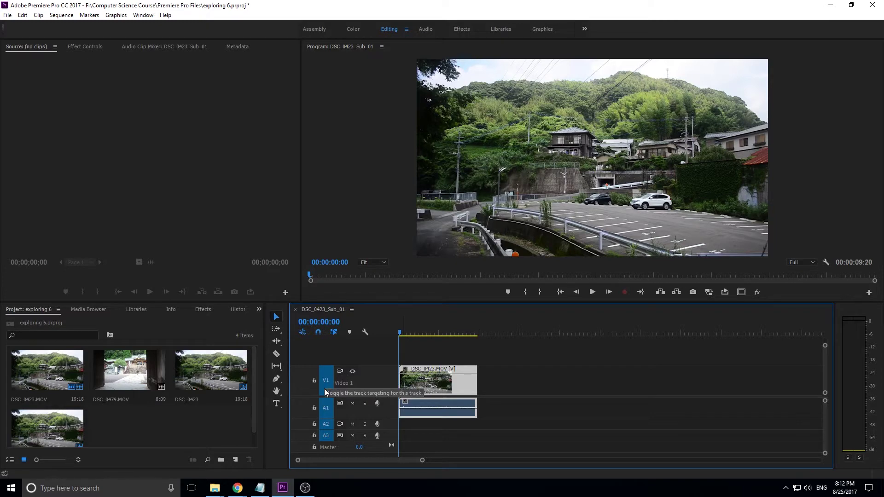
scroll(324, 390, "down", 4)
scroll(301, 390, "up", 1)
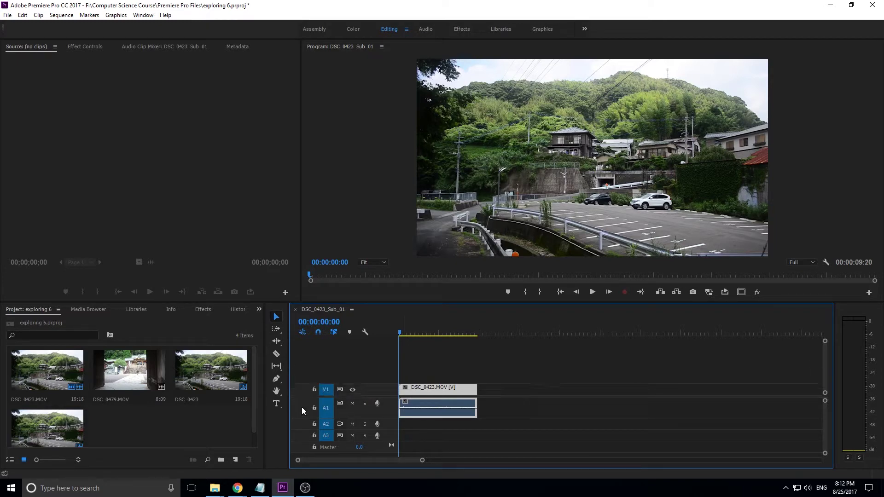
double_click(304, 404)
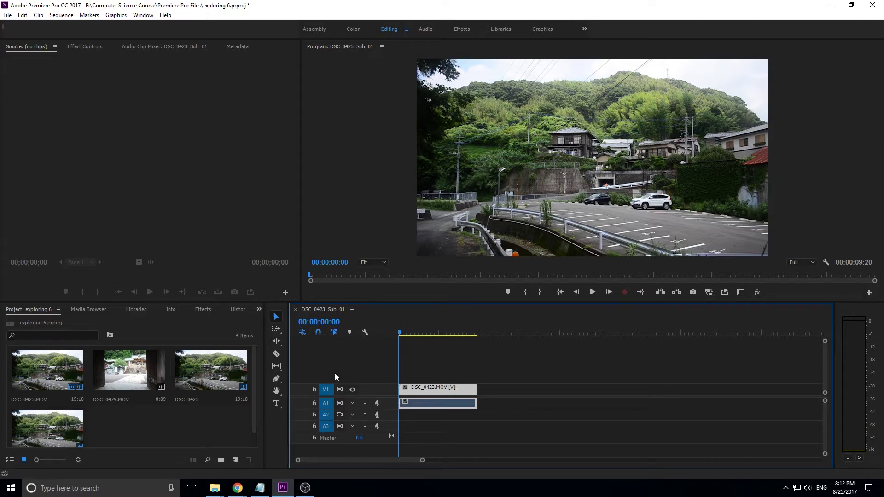
Save the current track heights as a preset named Small Tracks, assigned to Track Height Preset 1.
left_click(365, 330)
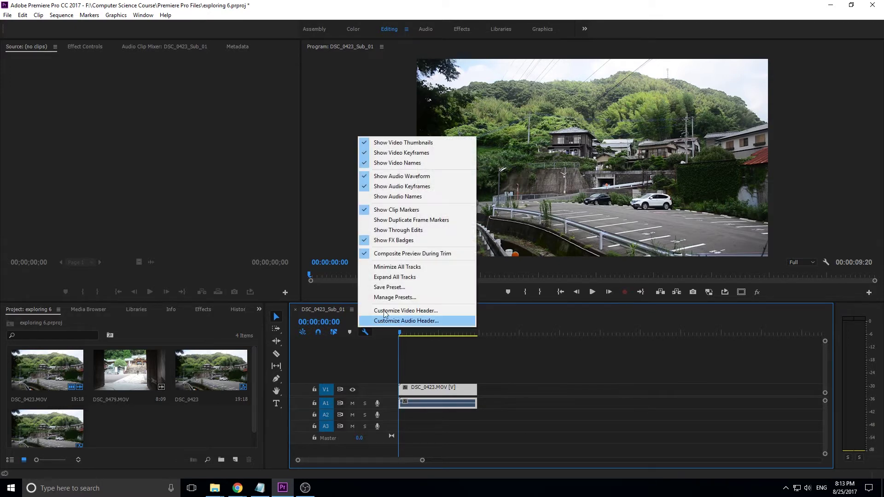
left_click(396, 291)
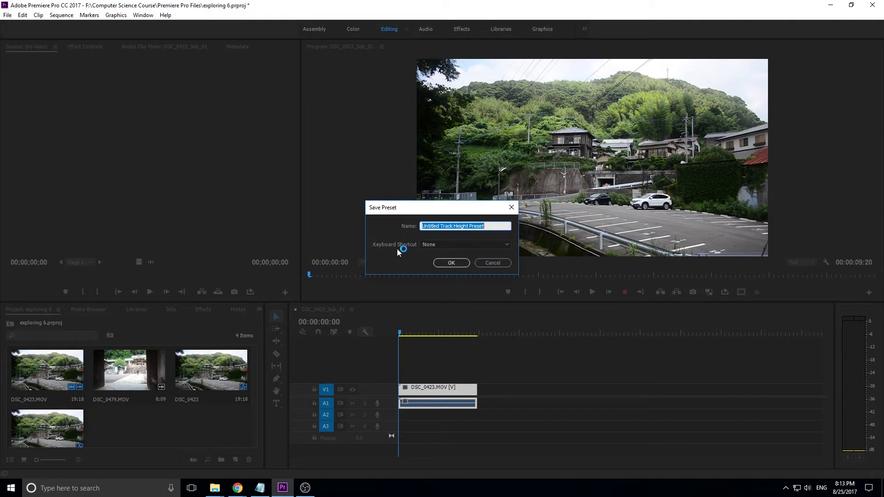
type("Small Tracks")
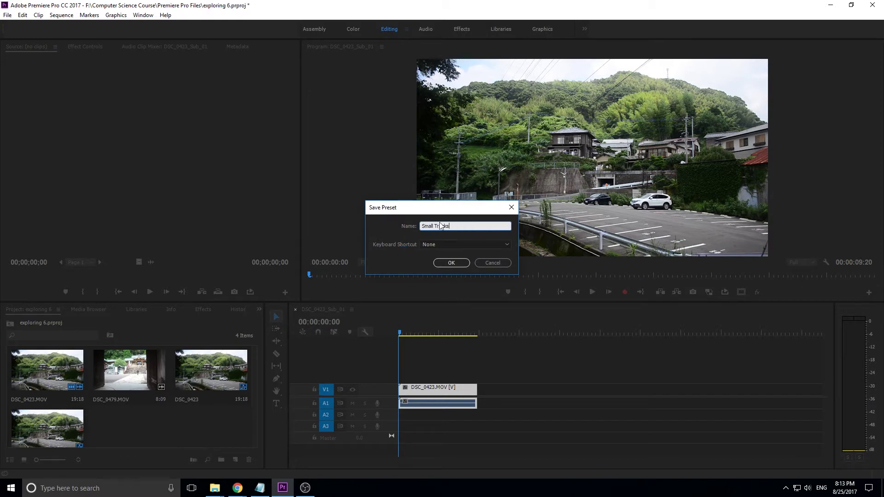
left_click(479, 244)
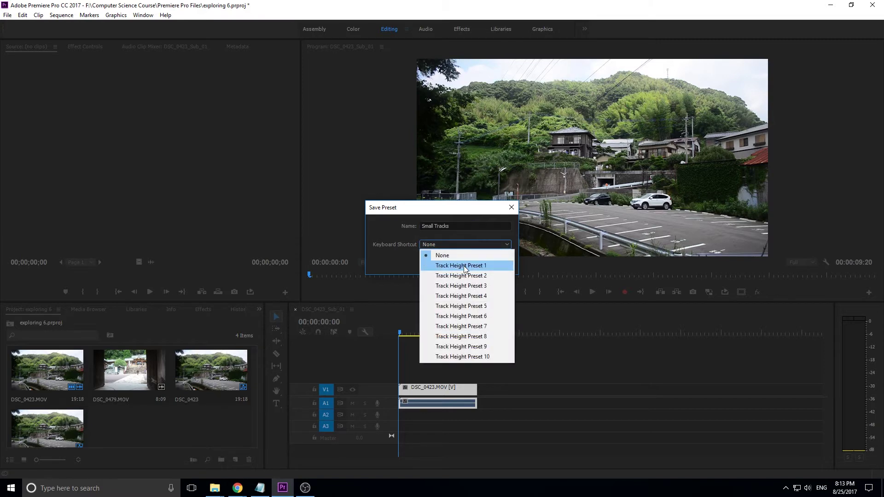
left_click(464, 267)
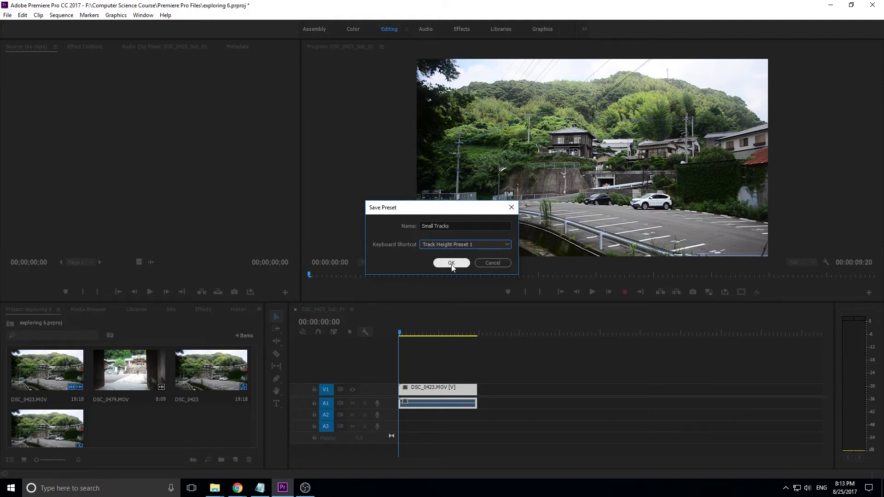
left_click(452, 264)
Make the V1 track slightly taller and enlarge the A1 track to a large waveform height.
scroll(331, 384, "up", 1)
scroll(331, 384, "up", 2)
scroll(331, 384, "down", 4)
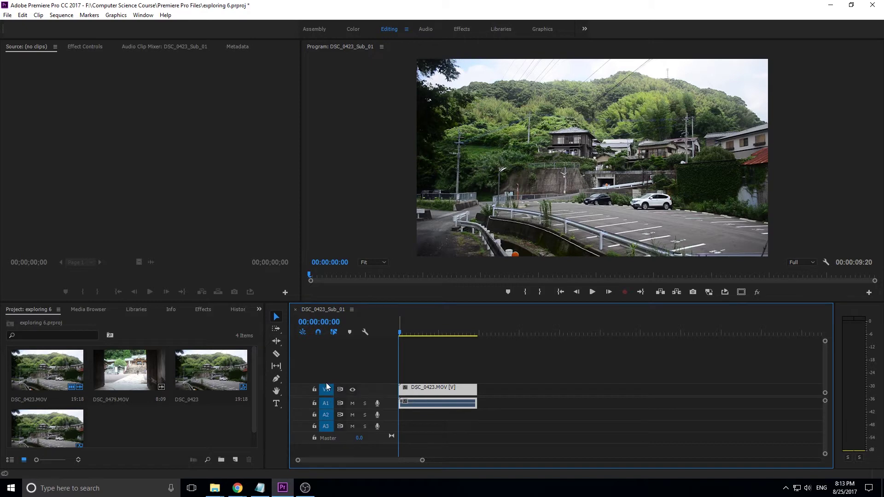
double_click(311, 386)
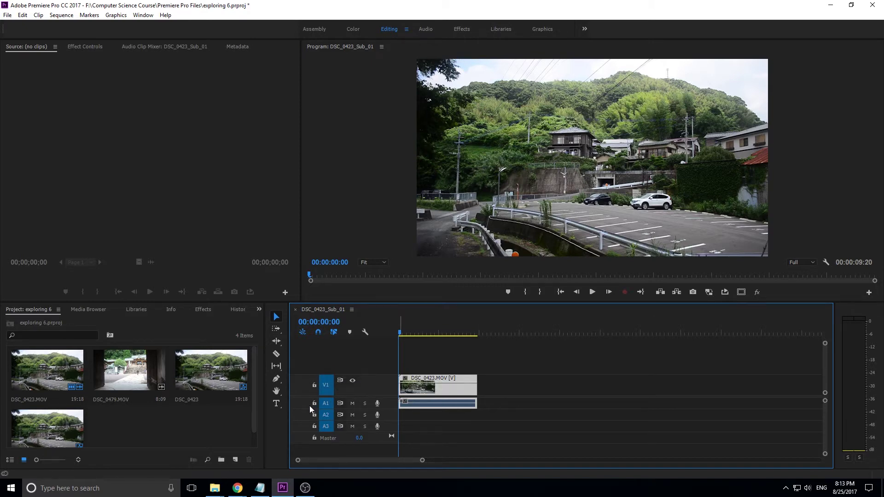
double_click(314, 404)
scroll(541, 405, "down", 2)
scroll(542, 405, "up", 2)
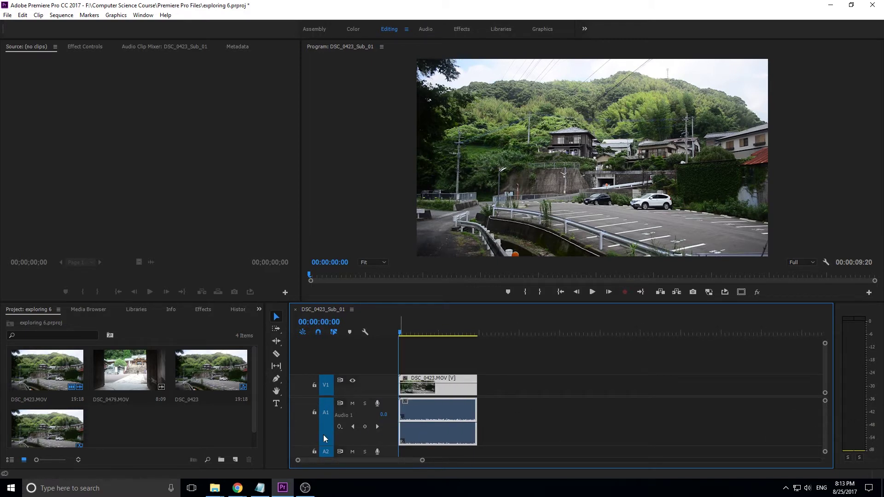
scroll(323, 435, "up", 2)
scroll(322, 435, "down", 1)
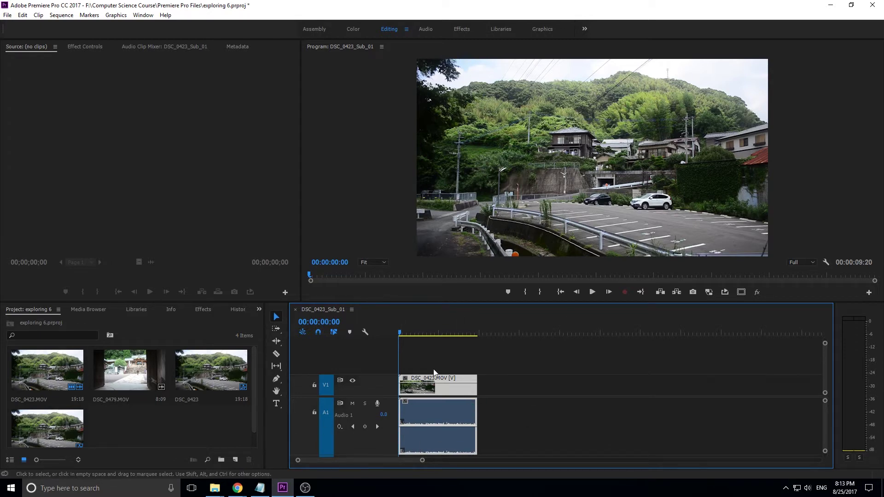
Check the list of saved track height presets and close it without changing anything.
left_click(365, 332)
left_click(382, 297)
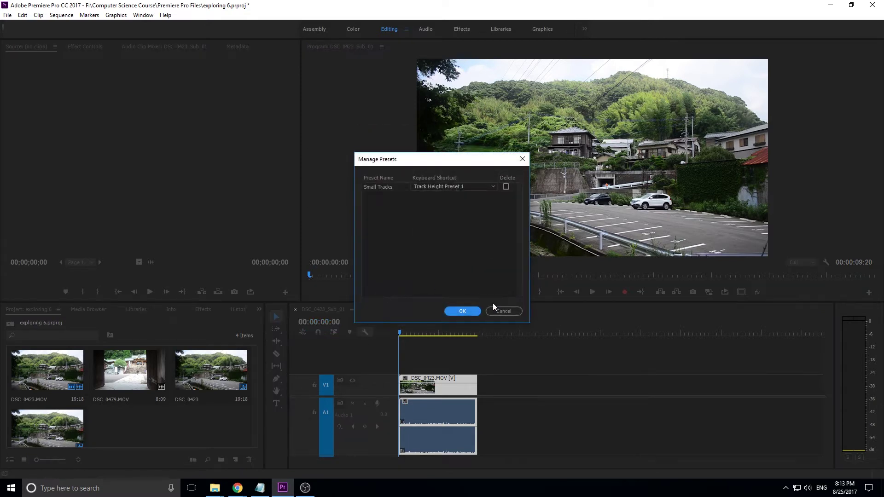
left_click(503, 311)
Save the current track heights as a preset named Large Audio 1, assigned to Track Height Preset 2.
left_click(365, 331)
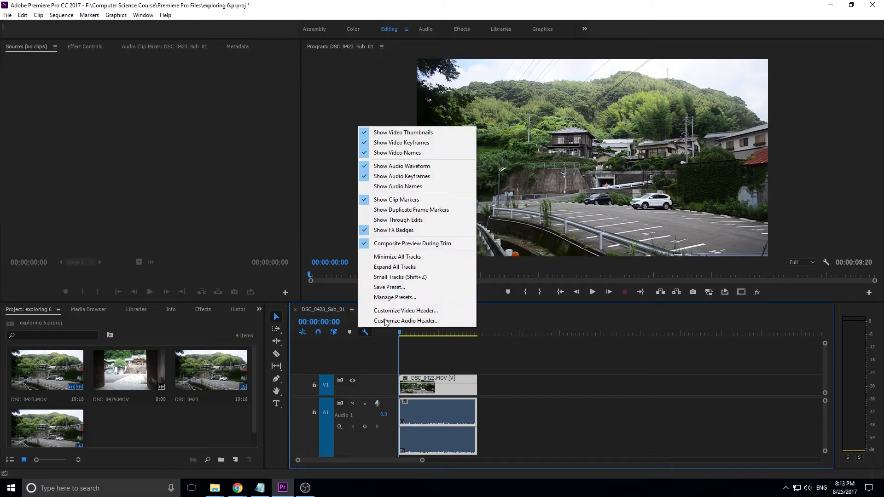
left_click(391, 287)
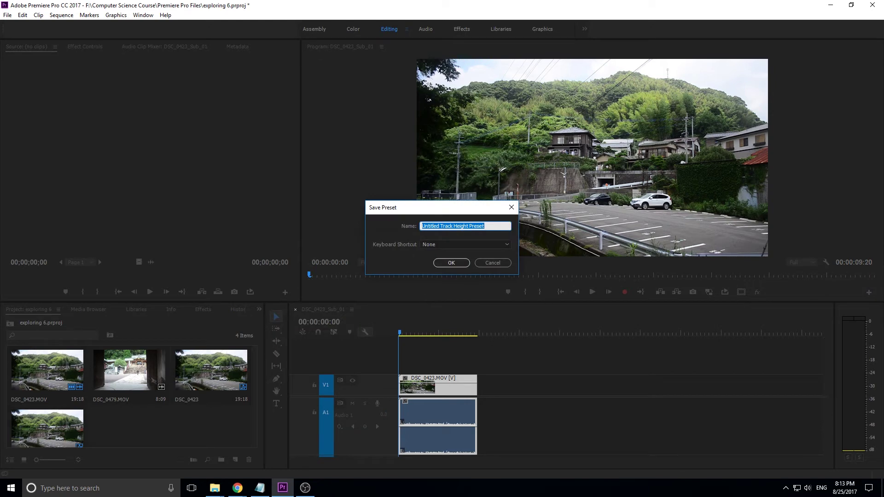
type("Large Audio 1")
left_click(473, 243)
left_click(453, 274)
left_click(453, 262)
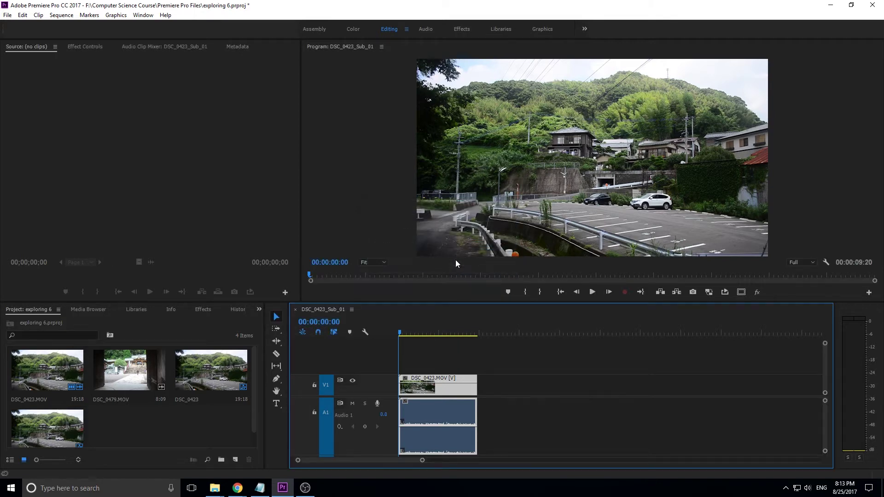
Enlarge all the audio tracks and expand the V1 track to a large thumbnail height.
left_click_drag(824, 419, 824, 433)
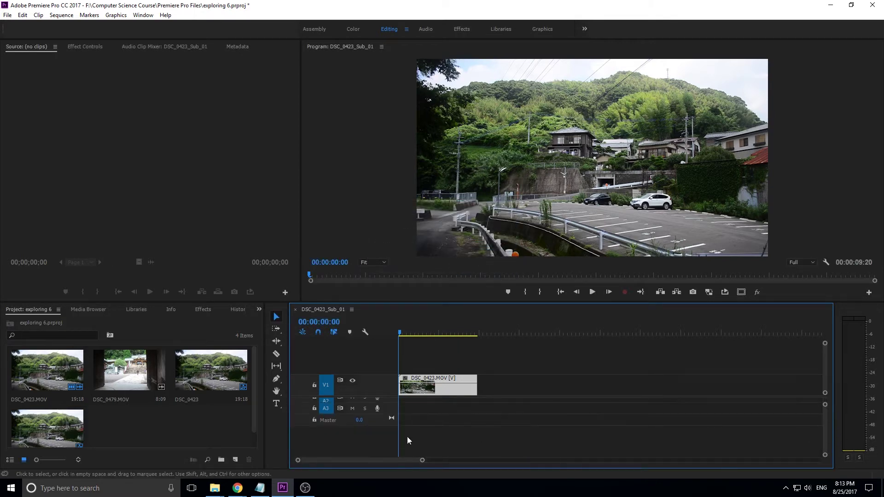
scroll(321, 406, "up", 5)
scroll(313, 403, "up", 5)
double_click(356, 382)
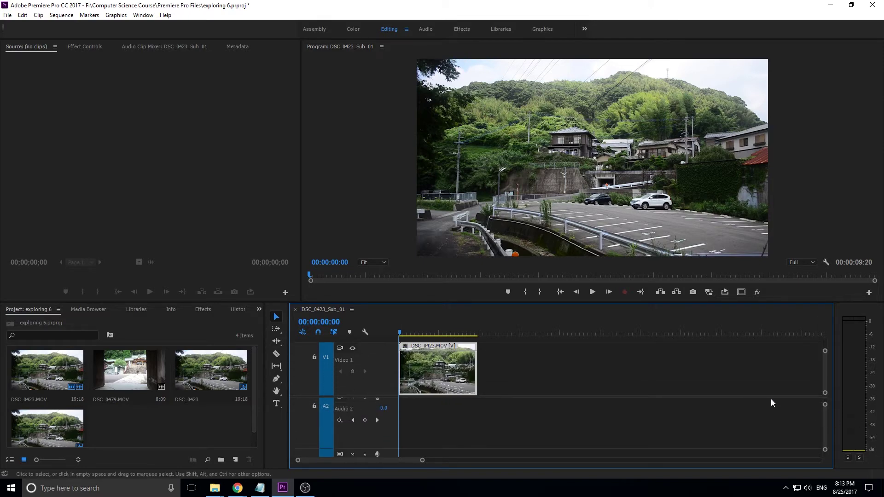
Save the enlarged track heights as a preset named Large Timeline, assigned to Track Height Preset 3.
left_click(366, 336)
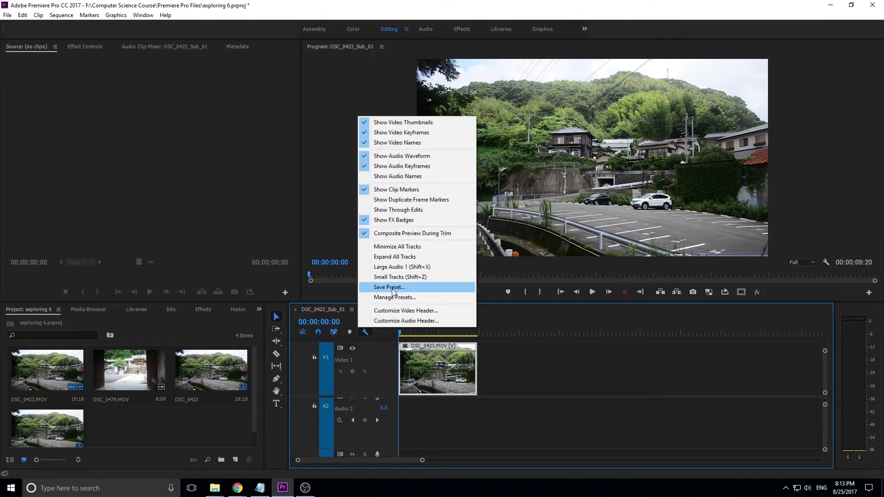
left_click(392, 289)
type("Large Timeline")
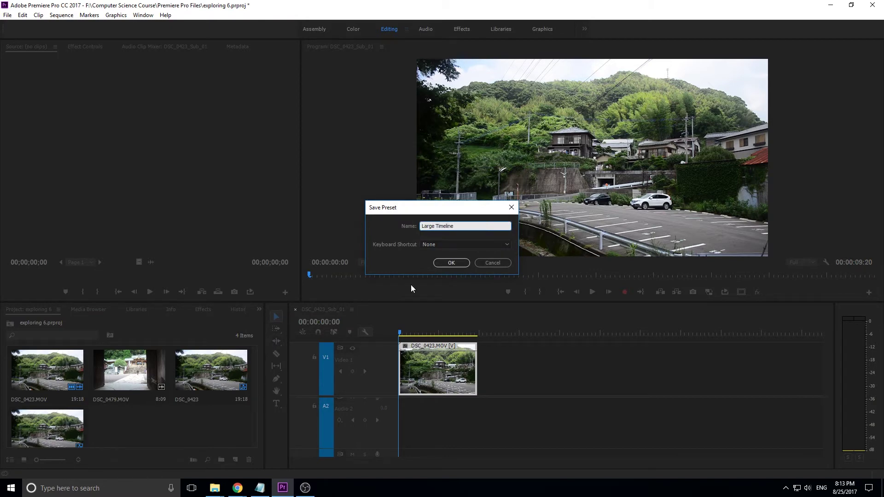
left_click(493, 246)
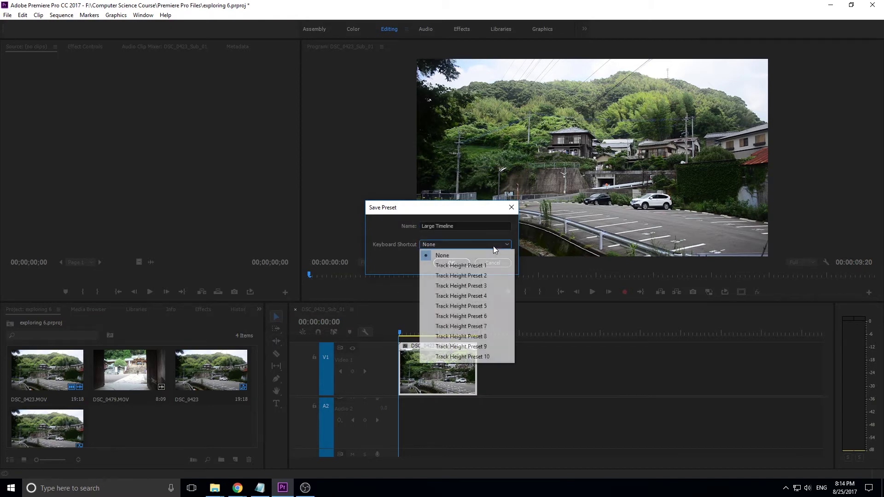
left_click(472, 284)
left_click(451, 263)
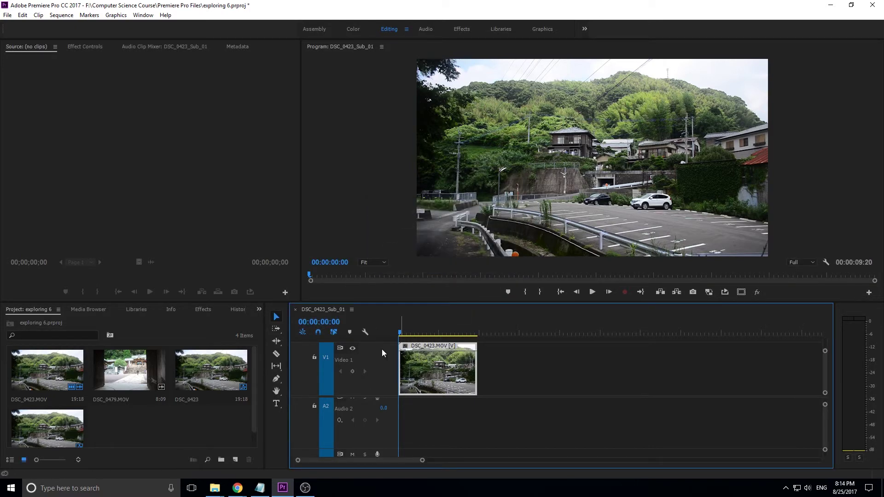
Try out the Small Tracks and Large Timeline presets on the timeline, and inspect the enlarged tracks.
left_click(364, 332)
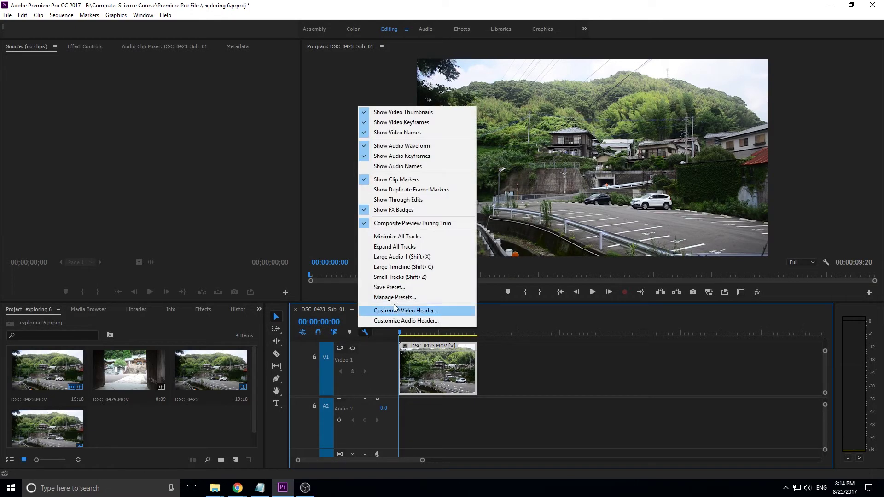
left_click(425, 276)
left_click(368, 334)
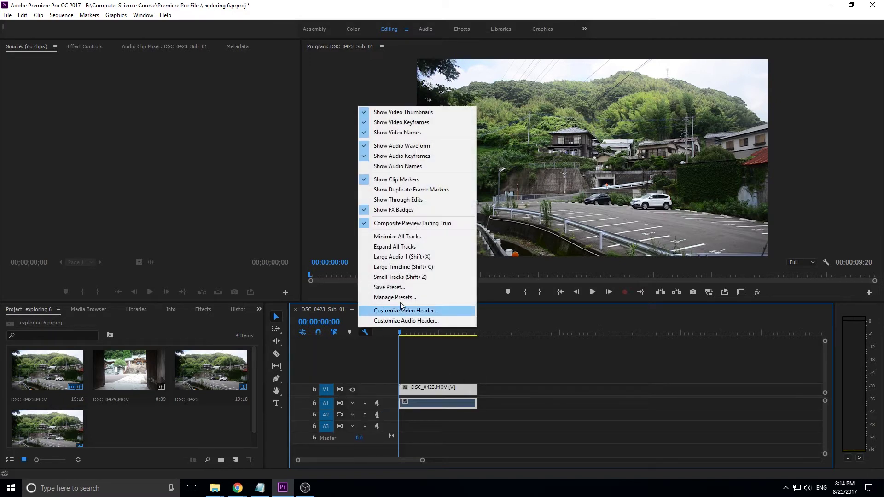
left_click(405, 266)
scroll(377, 350, "down", 3)
scroll(378, 349, "up", 3)
scroll(742, 406, "down", 3)
scroll(741, 403, "up", 3)
left_click_drag(824, 407, 825, 411)
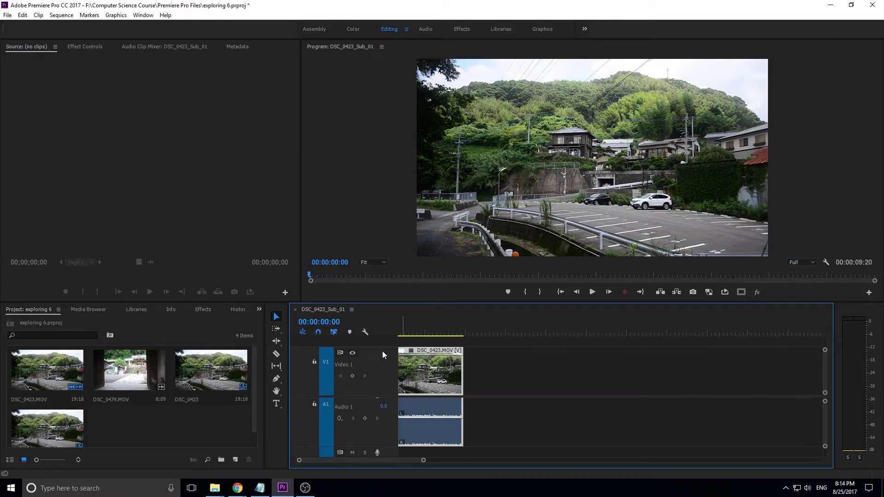
Apply the Large Audio 1 track height preset and bring the A1 track fully into view.
left_click(365, 332)
left_click(401, 257)
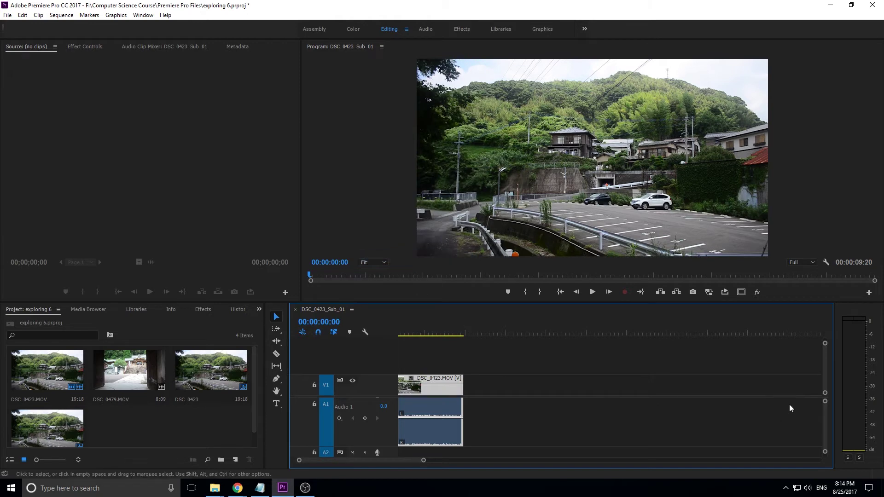
scroll(824, 412, "down", 2)
scroll(822, 408, "up", 1)
scroll(822, 408, "up", 1)
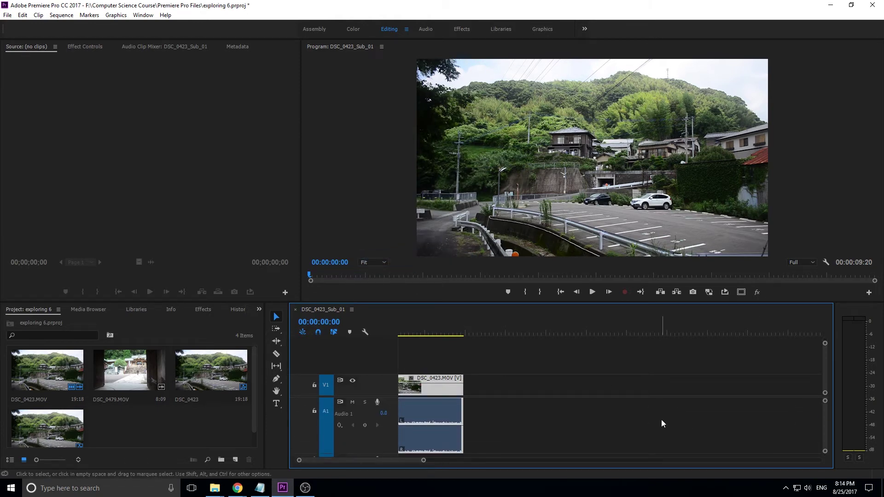
Switch the timeline repeatedly between the saved track height presets using their assigned shortcuts.
key("shift+minus")
key("shift+equal")
key("shift+equal")
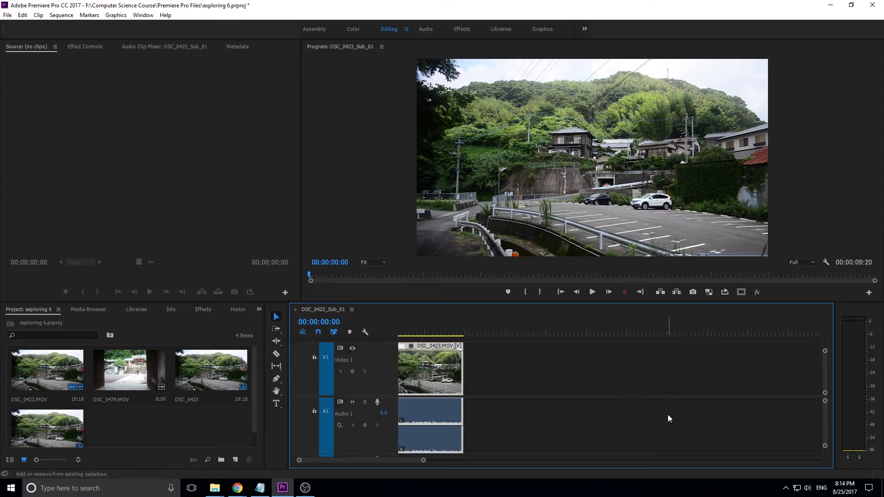
scroll(667, 415, "down", 3)
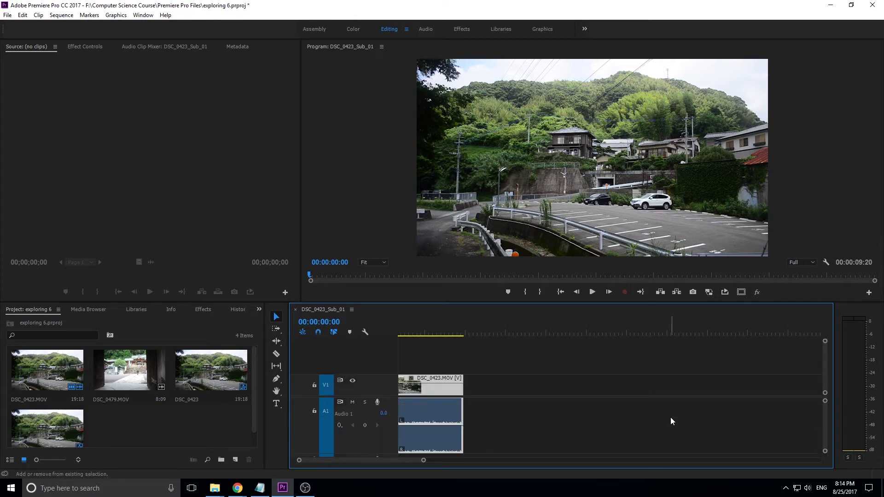
scroll(670, 419, "down", 3)
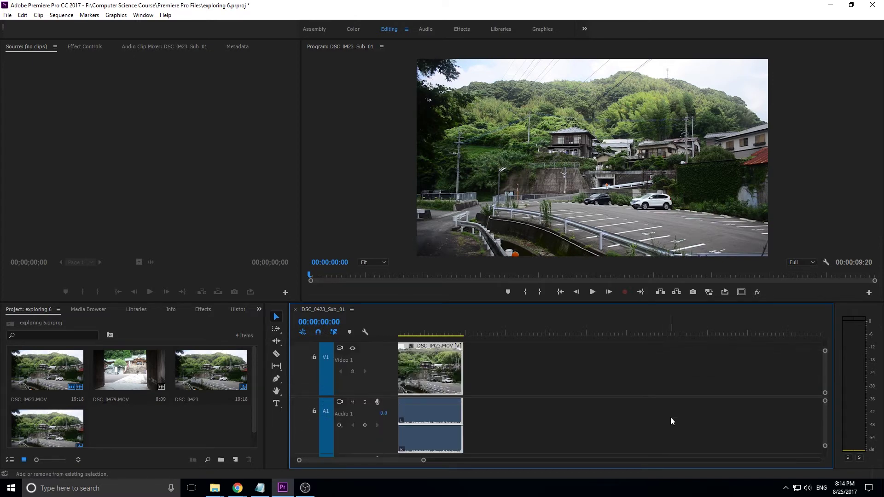
Open the Keyboard Shortcuts editor.
left_click(7, 15)
mouse_move(29, 16)
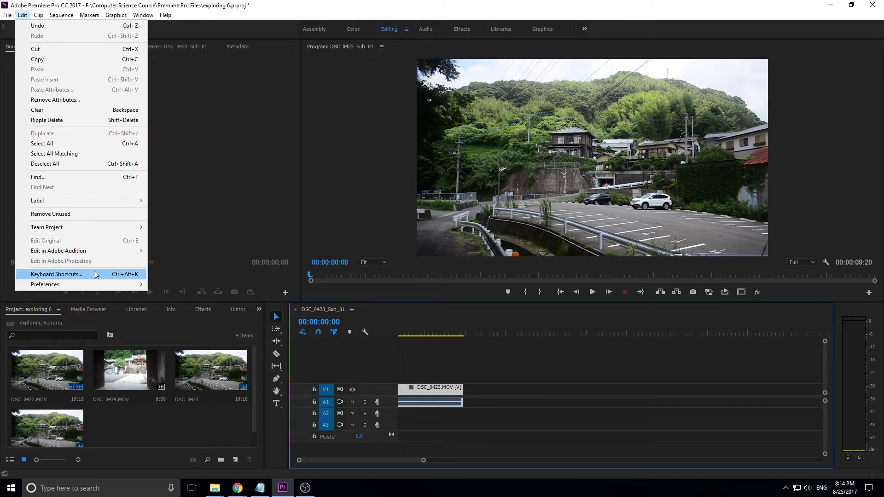
left_click(95, 275)
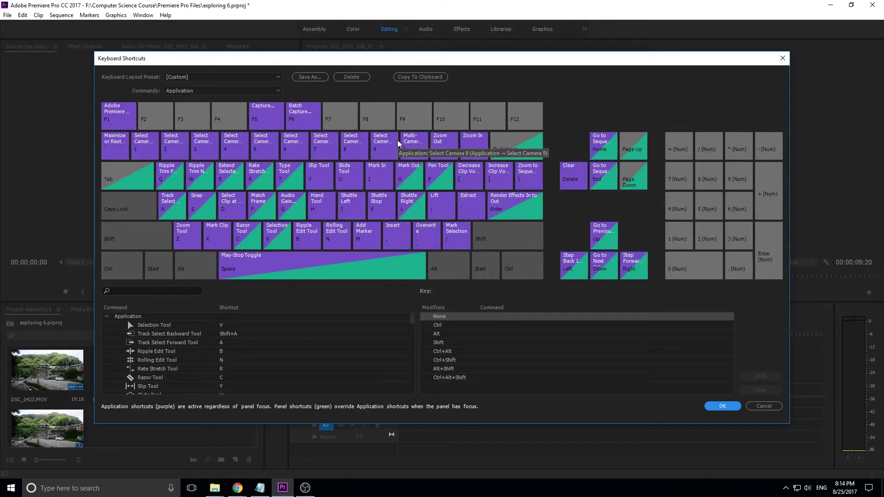
Examine the keyboard assignments under the Ctrl, Ctrl+Shift and Ctrl+Alt+Shift modifiers, ending on the layout without modifiers.
key("ctrl")
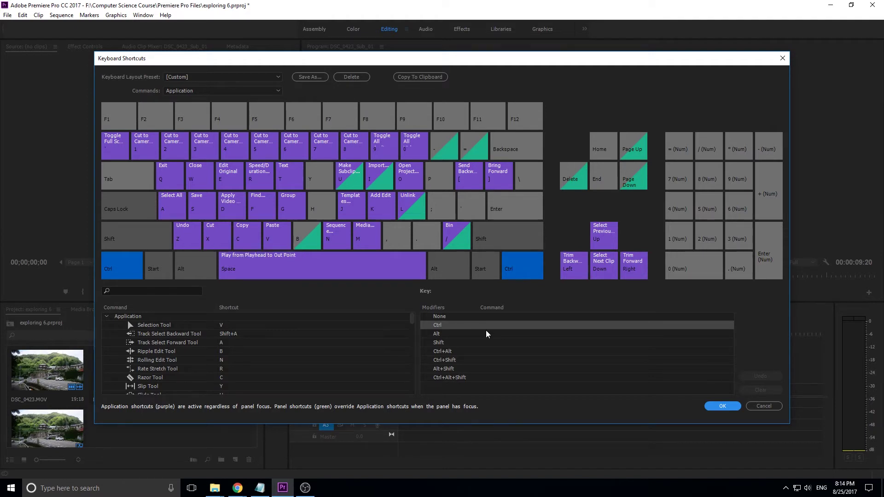
key("ctrl+shift")
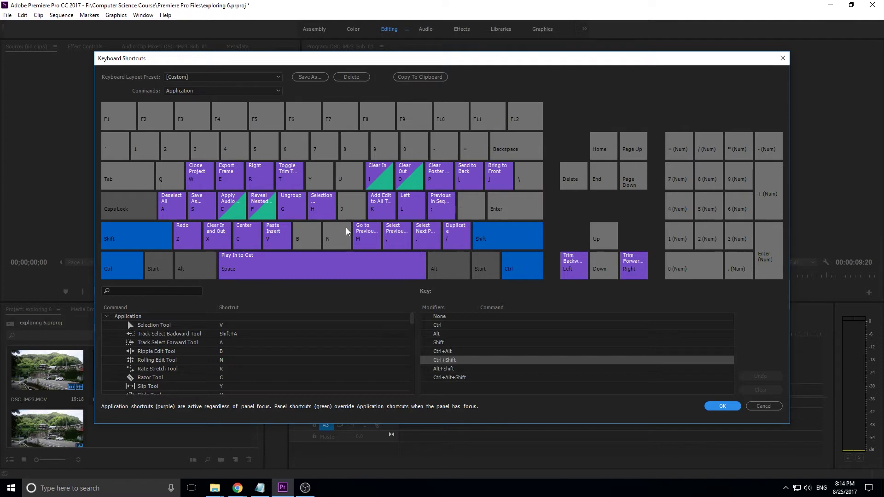
key("ctrl+alt+shift")
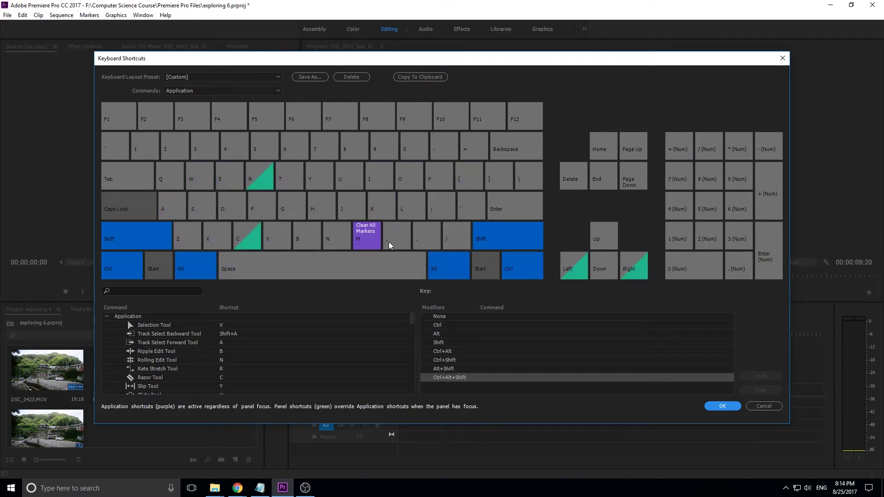
left_click(439, 316)
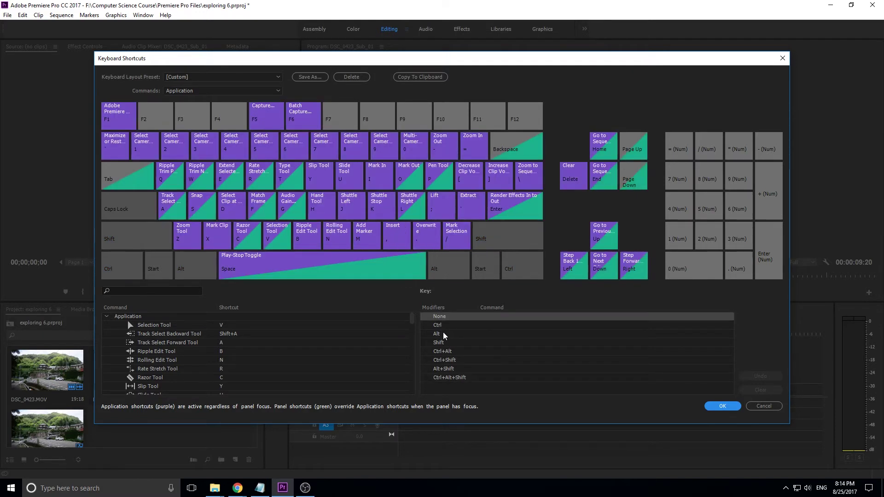
Filter the commands by "heig" and remove the shortcuts from Track Height Presets 1, 2 and 3.
scroll(156, 316, "down", 3)
left_click(144, 292)
type("heig")
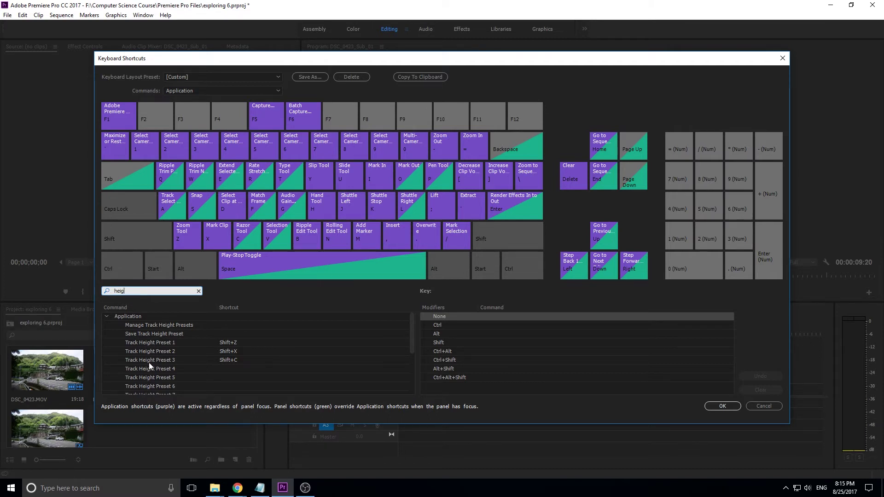
left_click(222, 343)
left_click(226, 352)
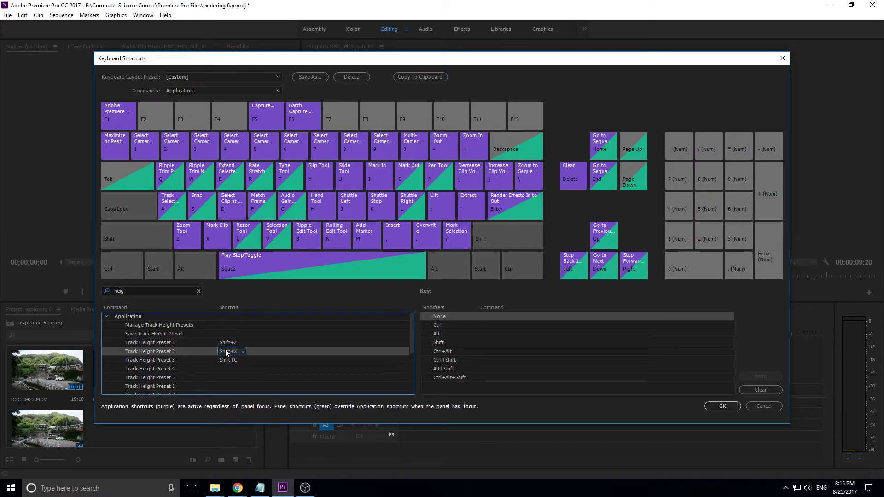
key("shift")
left_click(235, 343)
left_click(242, 344)
left_click(237, 352)
left_click(238, 361)
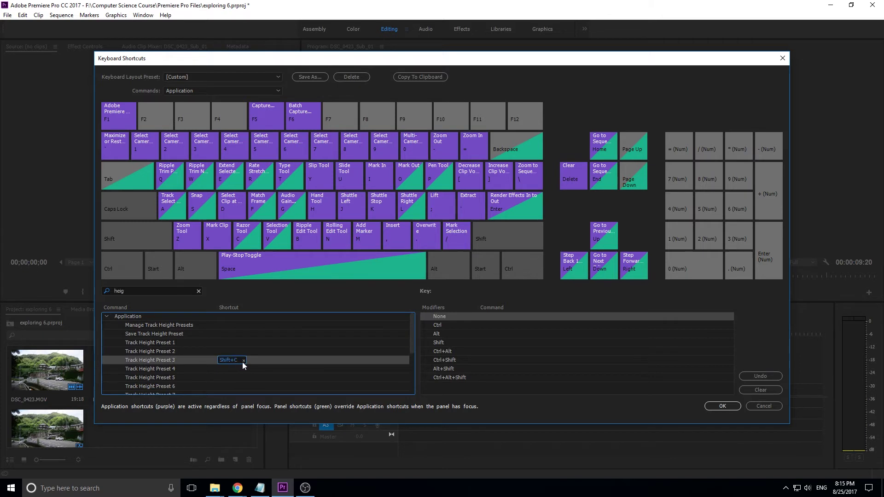
left_click(243, 361)
Examine which keys are free in combination with the Shift modifier on the keyboard layout.
left_click(239, 339)
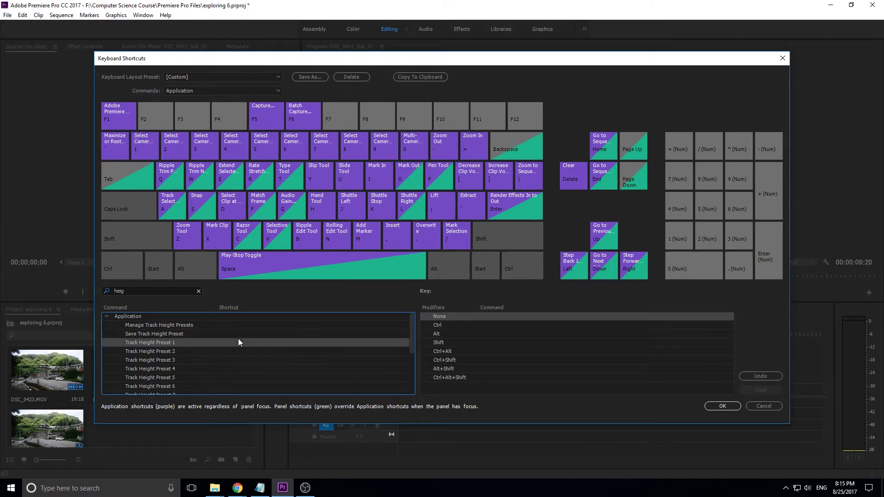
left_click(237, 331)
key("shift")
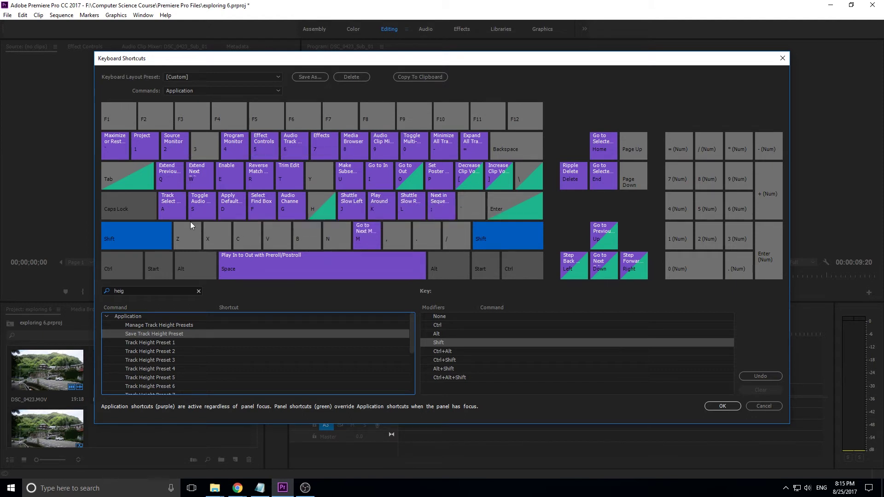
key("shift")
key("shift")
key("shift")
key("shift")
Assign Shift+Z to Track Height Preset 1 and Shift+X to Track Height Preset 2.
left_click(190, 341)
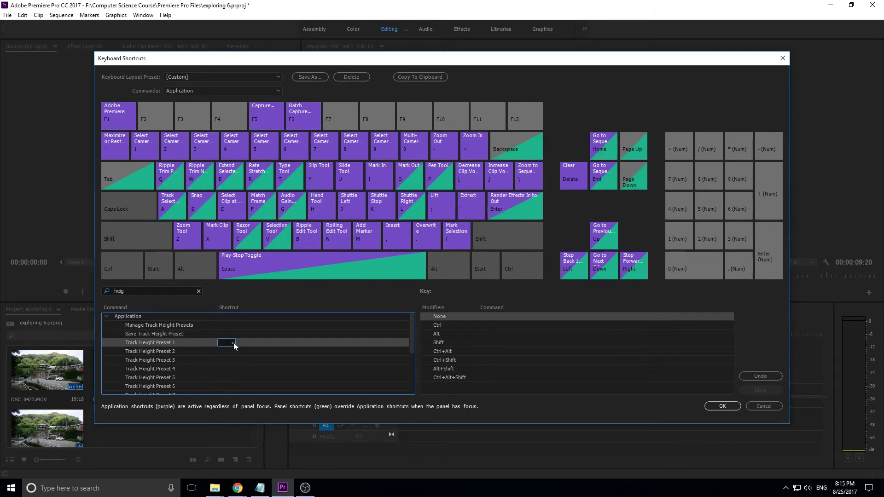
left_click(228, 343)
key("shift")
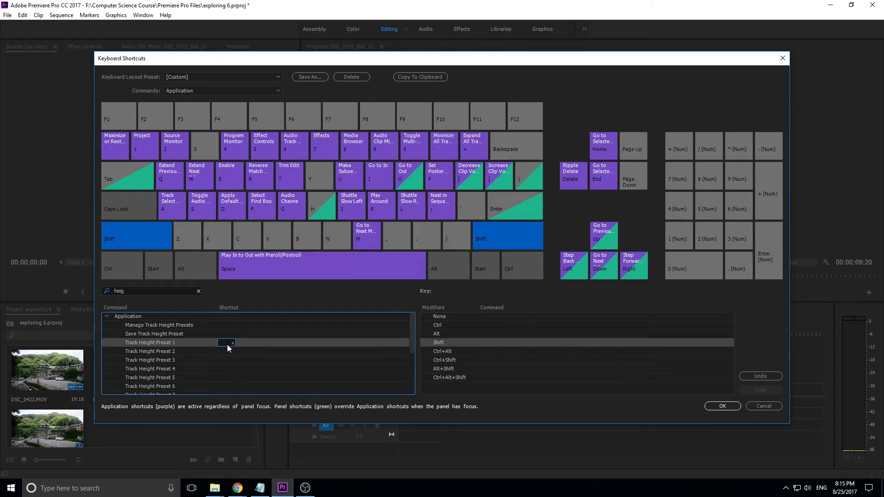
key("shift+z")
left_click(230, 351)
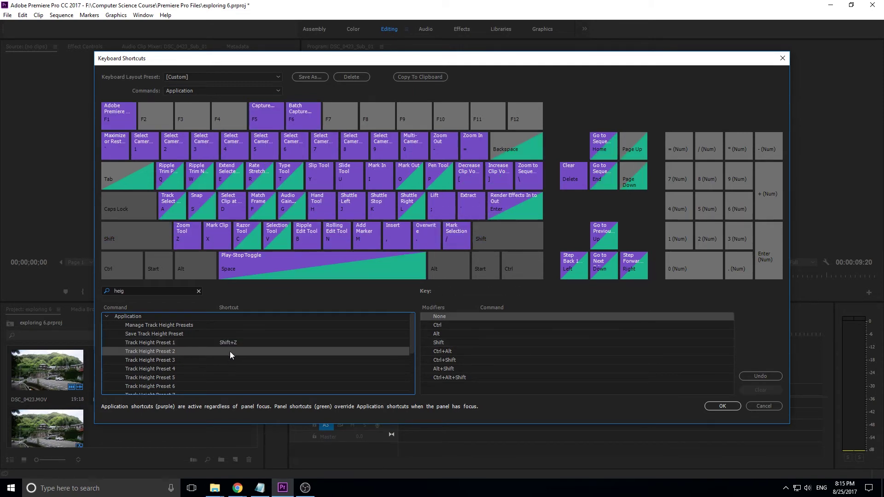
left_click(221, 352)
key("shift")
key("shift+x")
Assign Shift+C to Track Height Preset 3 and Shift+V to Track Height Preset 4, and accept the shortcut changes.
left_click(227, 360)
key("shift")
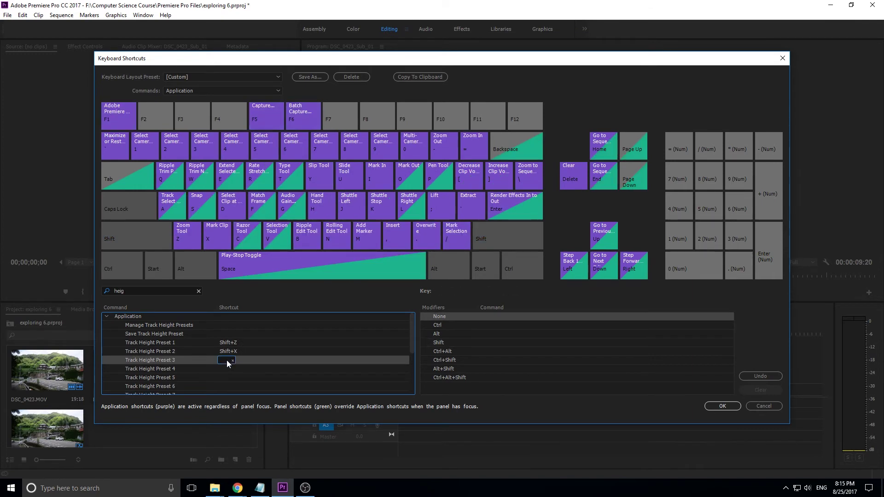
key("shift+c")
key("shift")
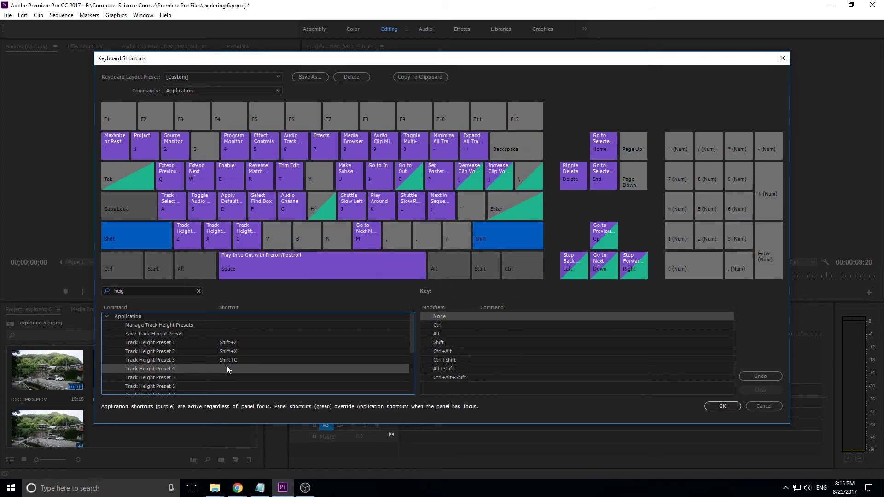
left_click(226, 368)
key("shift+v")
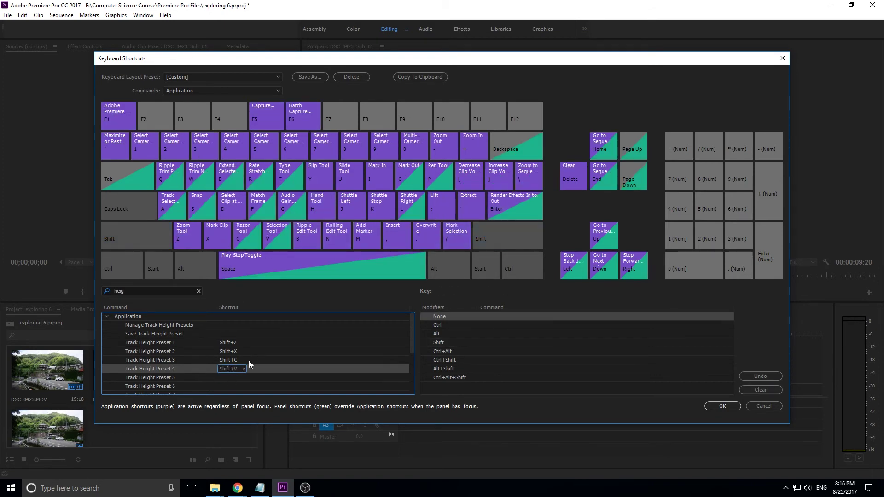
left_click(726, 404)
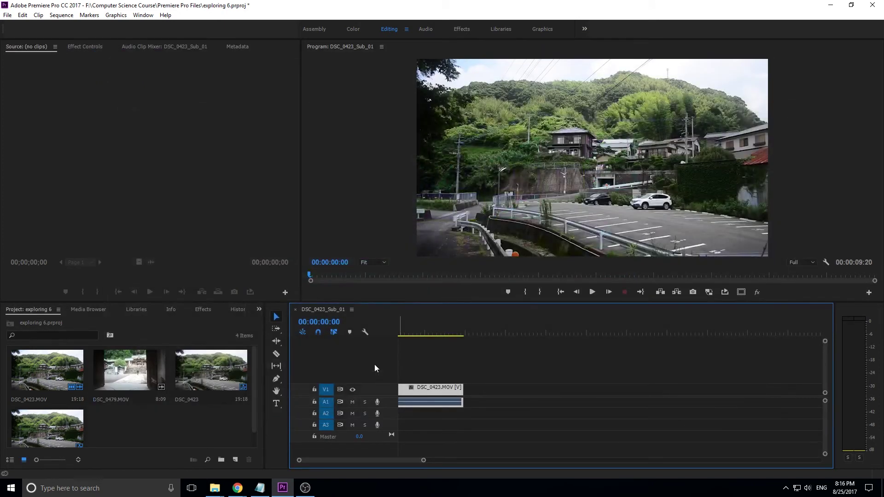
Check the saved presets' shortcuts in the timeline display settings and try switching the track heights, ending with small tracks.
left_click(365, 331)
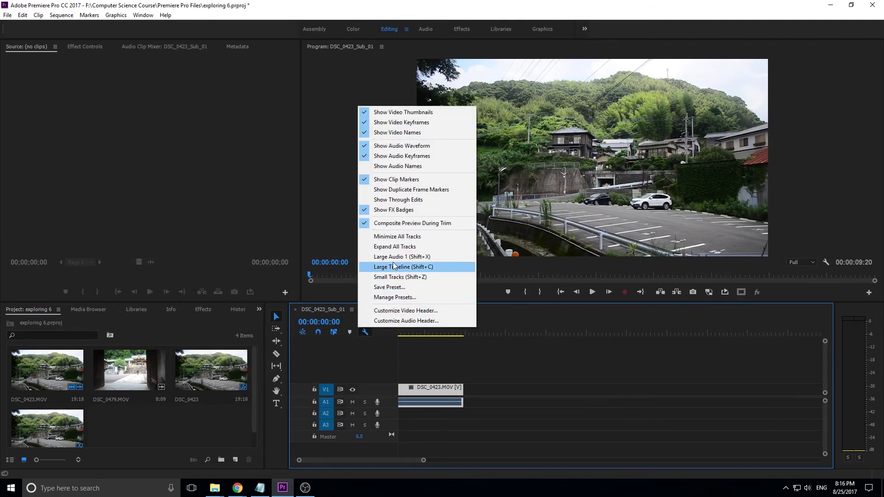
left_click(454, 354)
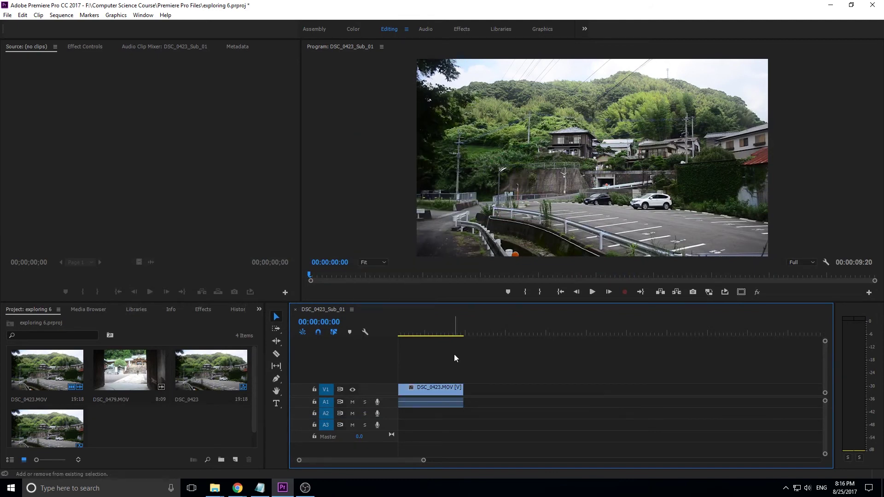
key("shift+c")
key("shift+minus")
Review the keyboard shortcut slots offered when saving a track height preset, and cancel without saving.
left_click(365, 332)
left_click(401, 289)
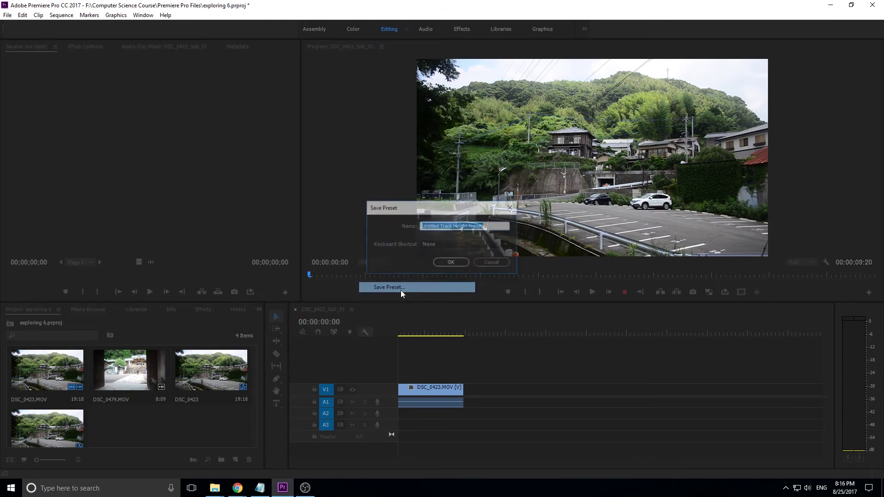
left_click(455, 244)
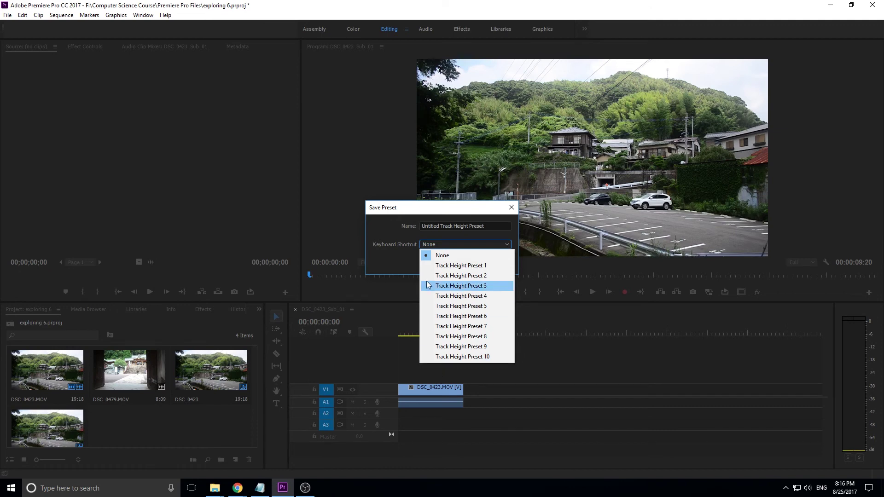
left_click(408, 240)
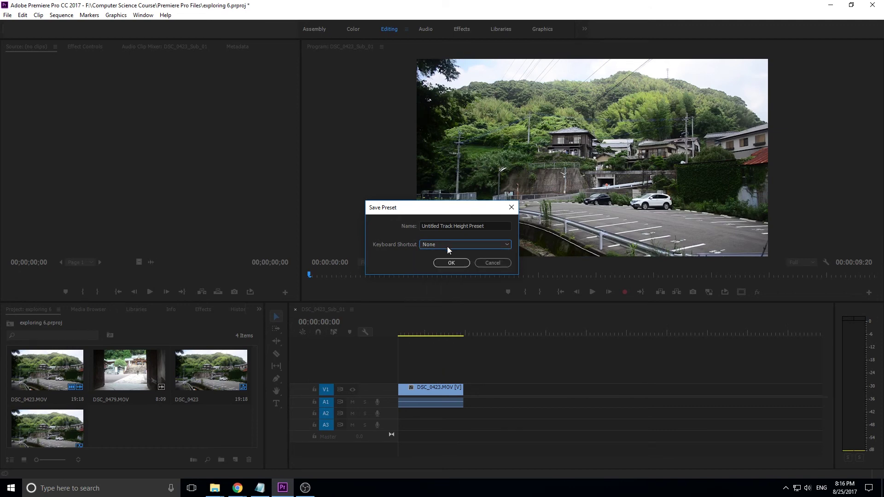
left_click(492, 263)
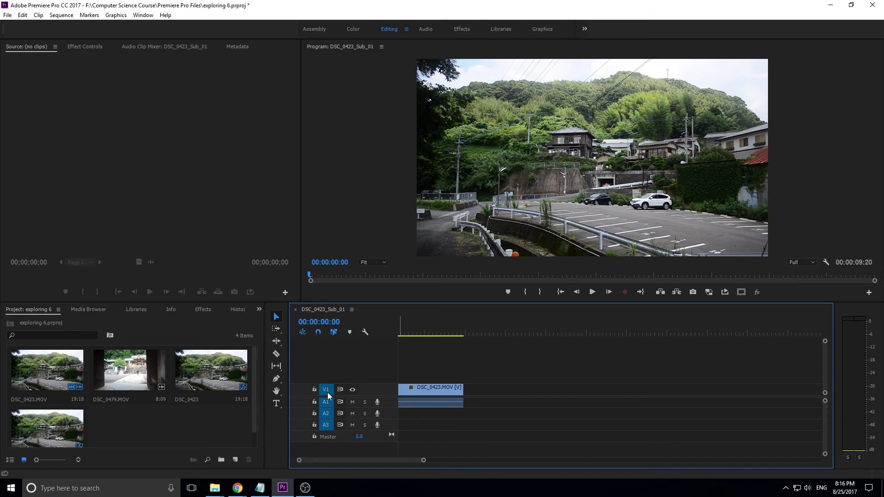
Enlarge the V1 track's height and undo the last edit to the clip's length.
scroll(327, 392, "up", 3)
key("equal")
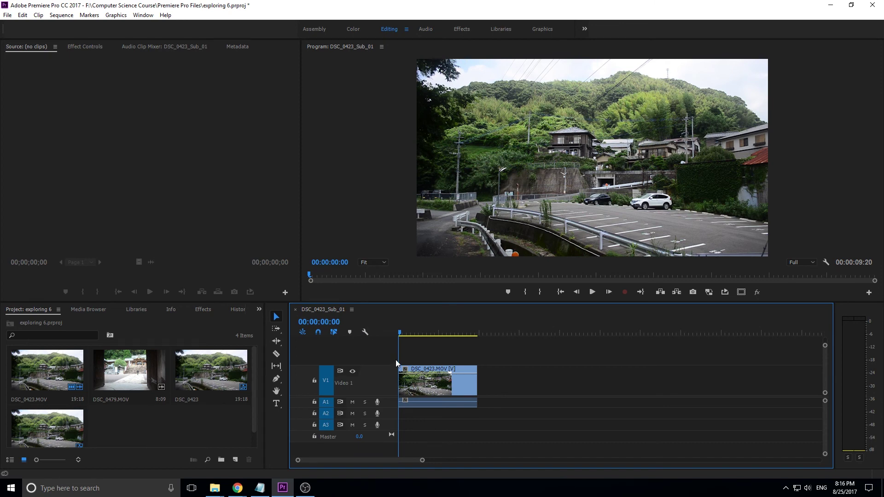
key("ctrl+z")
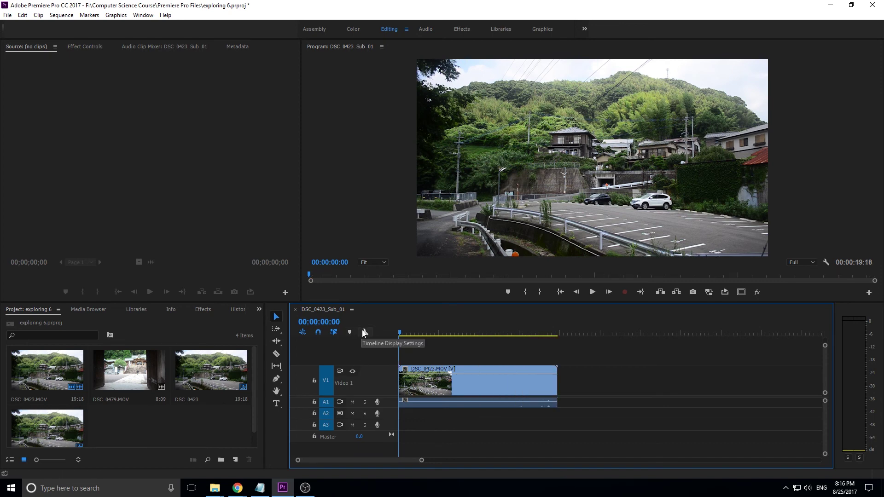
Apply the Large Audio 1 track height preset and lower the divider between the video and audio tracks slightly.
left_click(364, 332)
left_click(364, 333)
key("shift+equal")
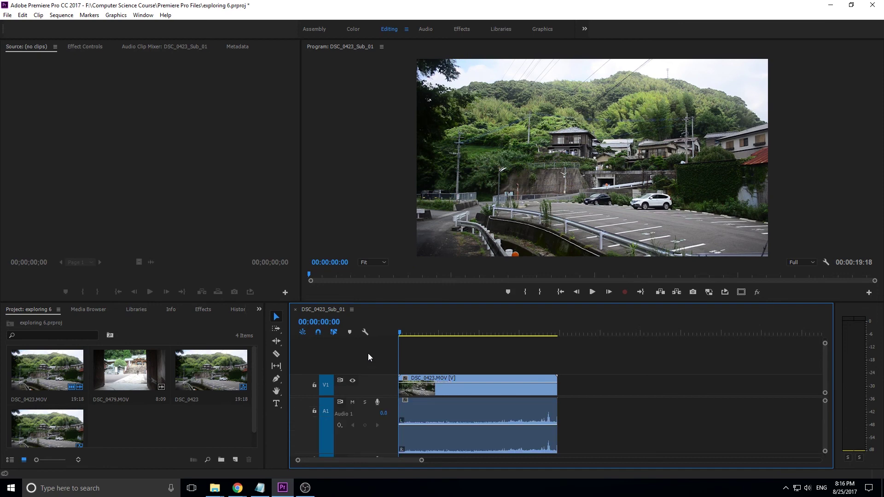
scroll(375, 369, "down", 4)
scroll(369, 364, "up", 3)
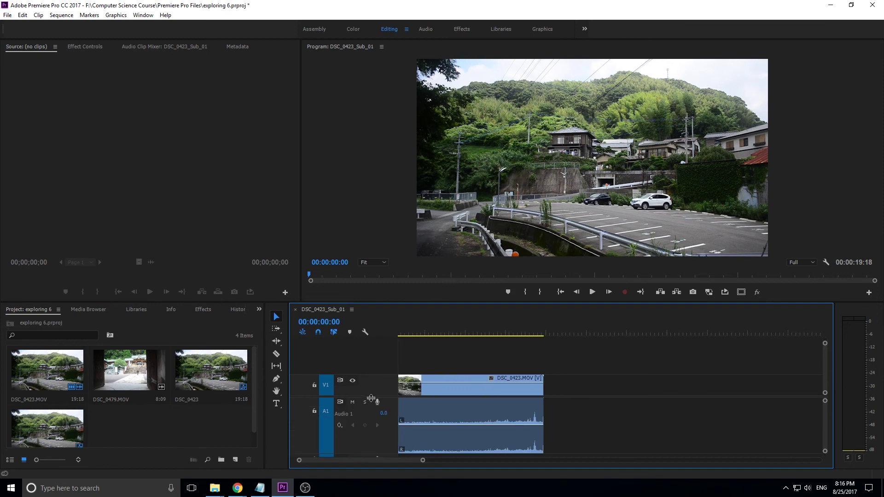
left_click_drag(371, 398, 370, 403)
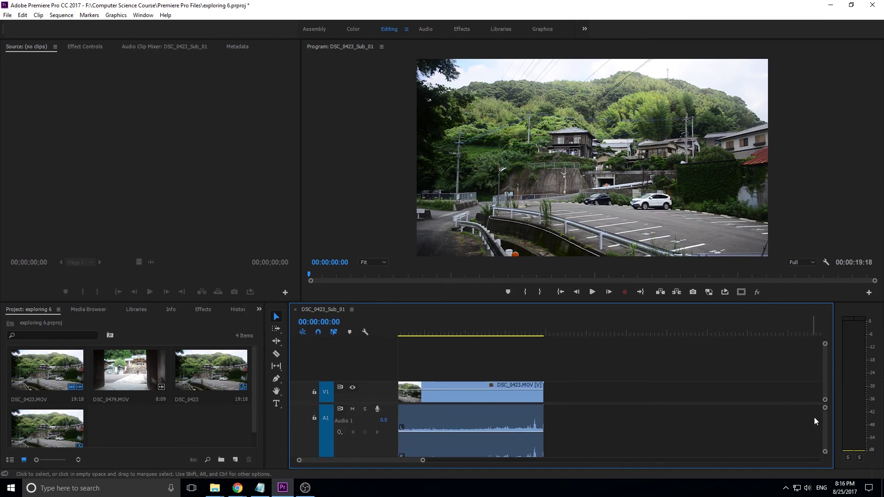
mouse_move(824, 419)
left_mouse_down()
mouse_move(824, 437)
mouse_move(825, 414)
left_mouse_up()
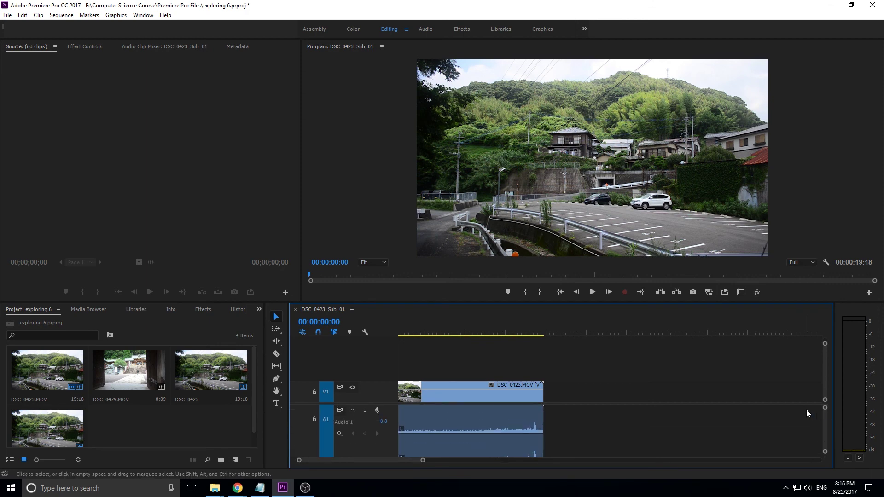